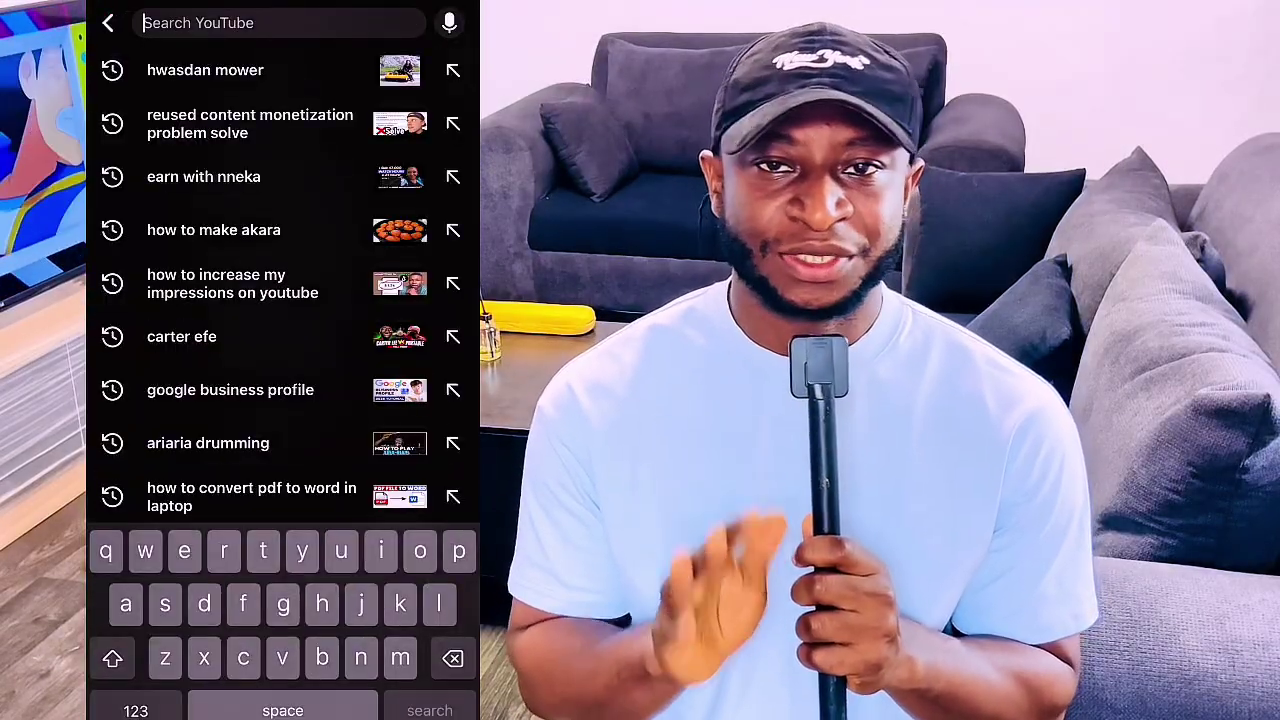
- Search YouTube for "ai music playlist" and browse the songs in the Ai Music Playlist- Best AI Songs 2026 playlist
text(ai mu)
click(200, 229)
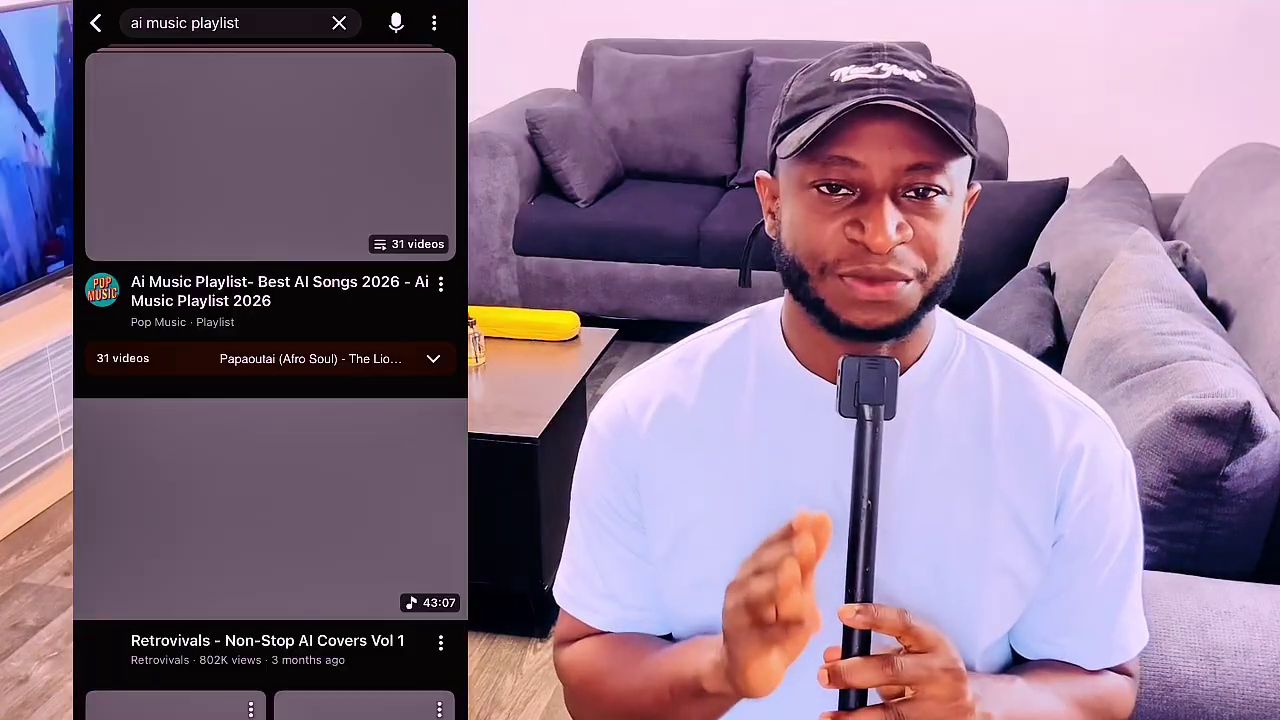
click(270, 155)
scroll(270, 400, down, 10)
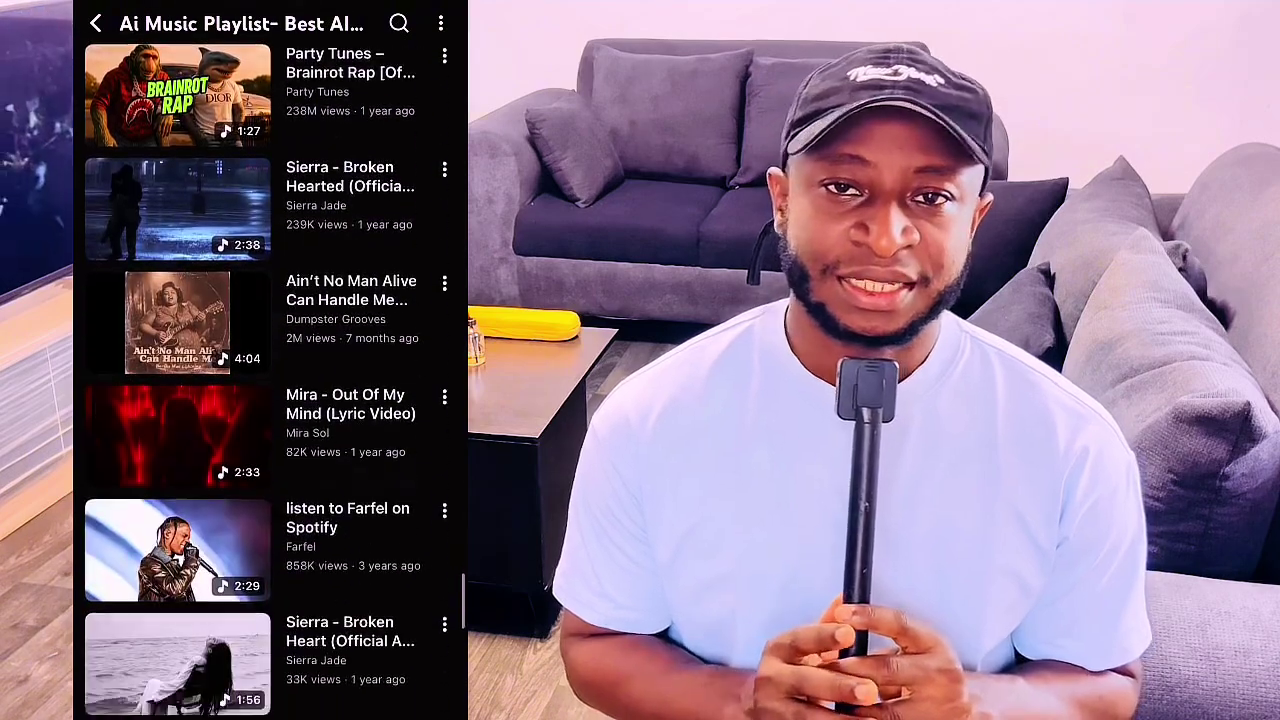
scroll(270, 380, down, 10)
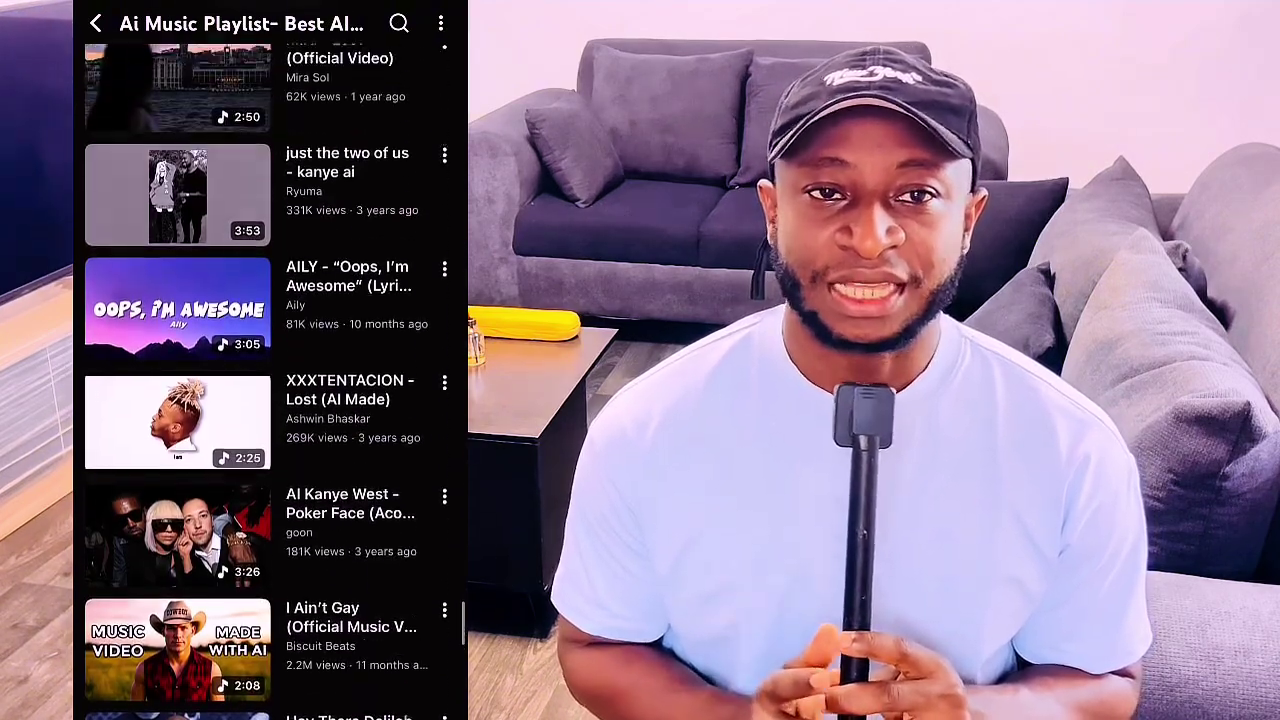
scroll(270, 380, up, 5)
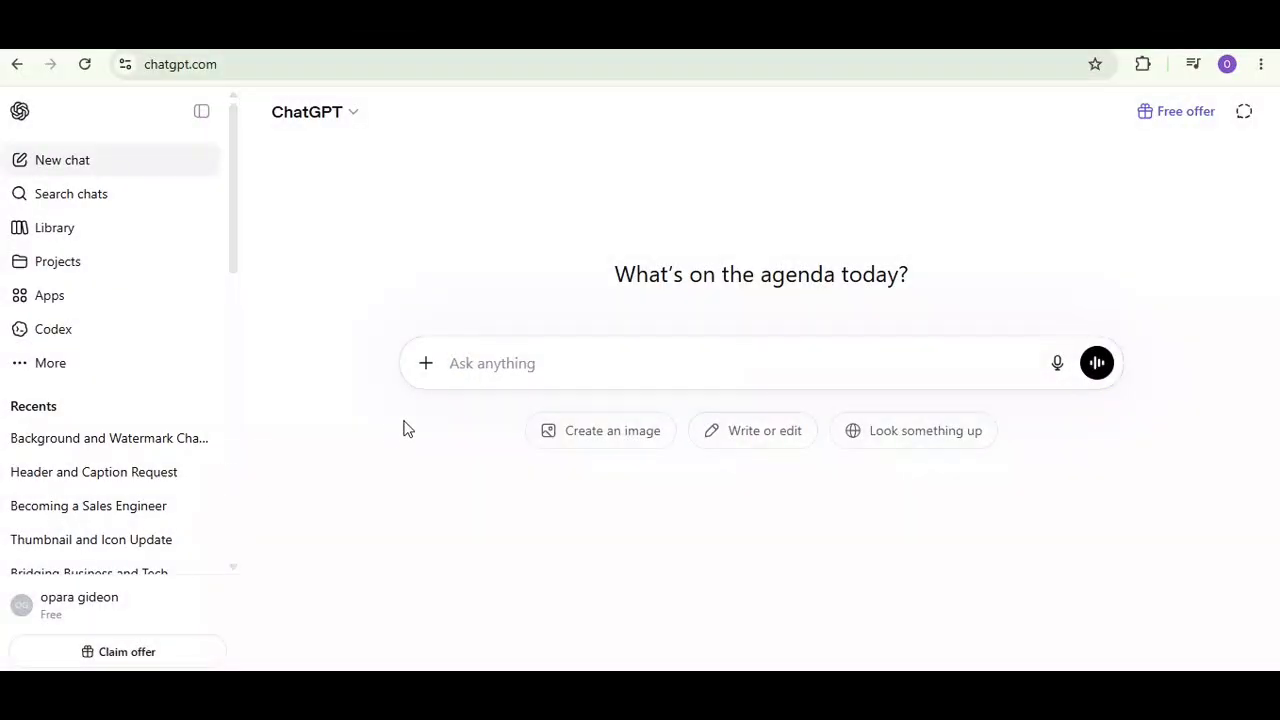
- In ChatGPT, send the prompt "i want to create an afrobeat song using mureka.ai. write the lyrics for me"
text(i wan)
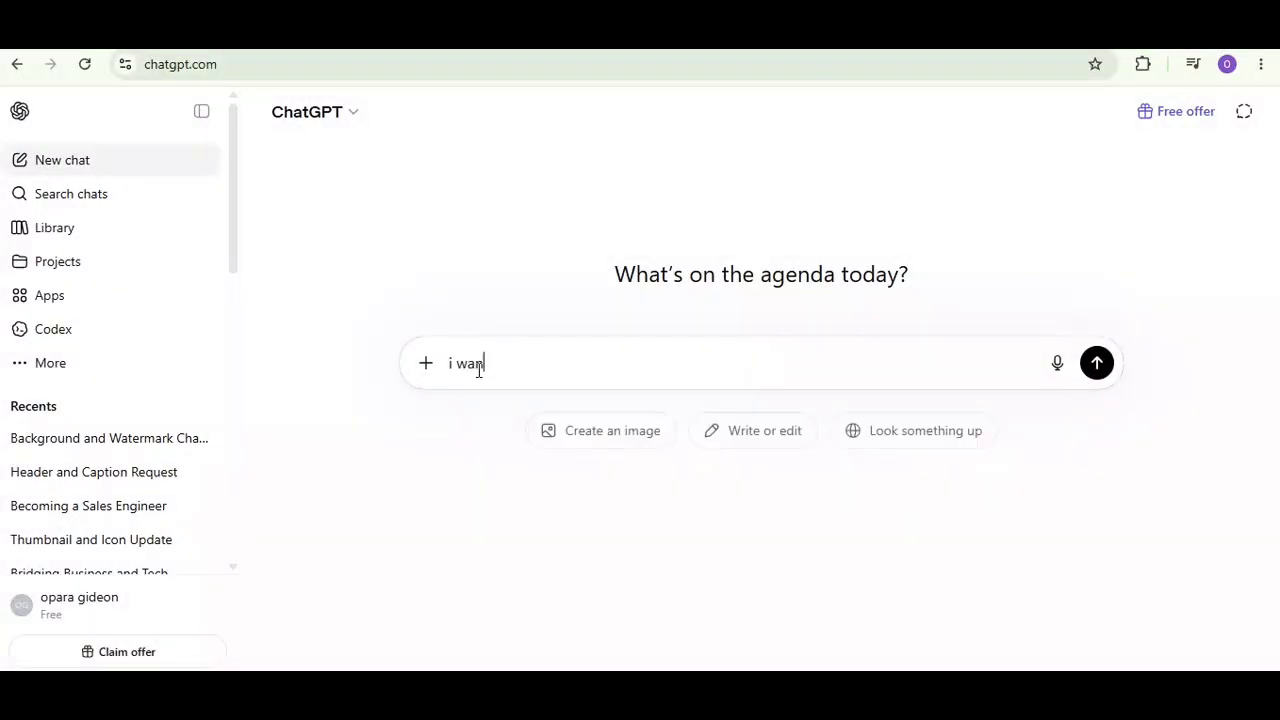
text(t to creta)
key(BackSpace)
text(ate)
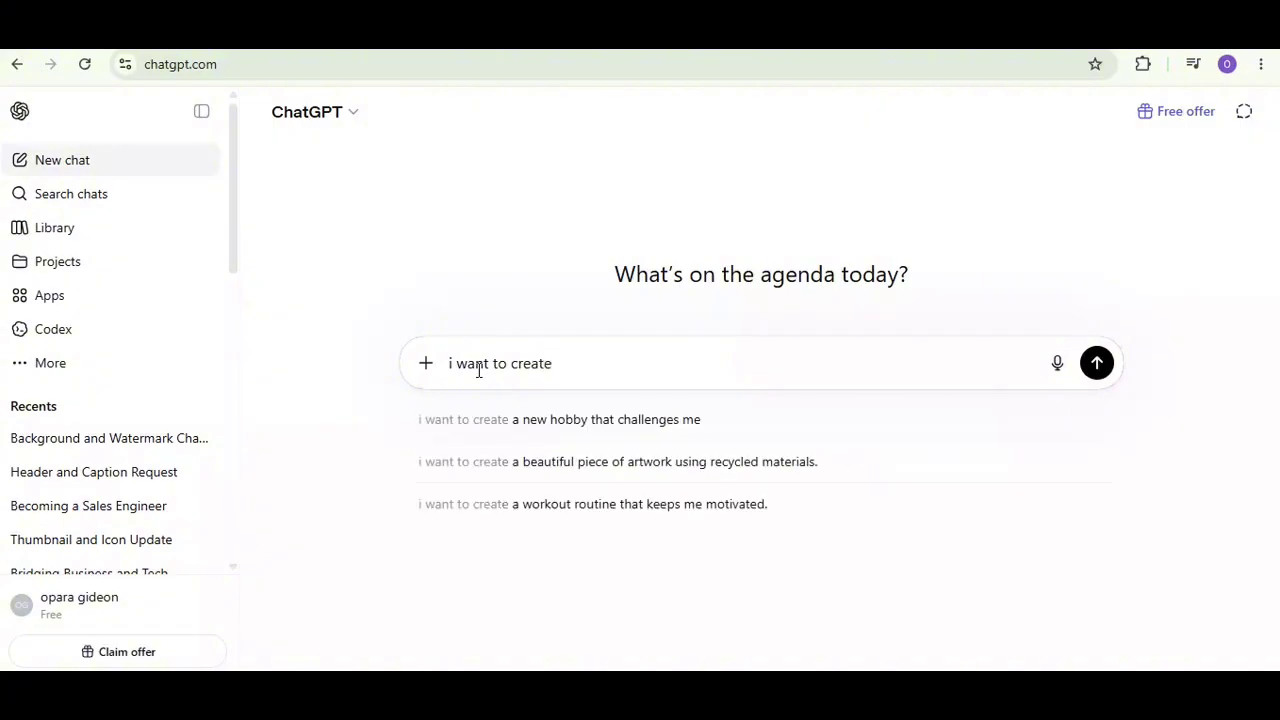
text( an afrobeat s)
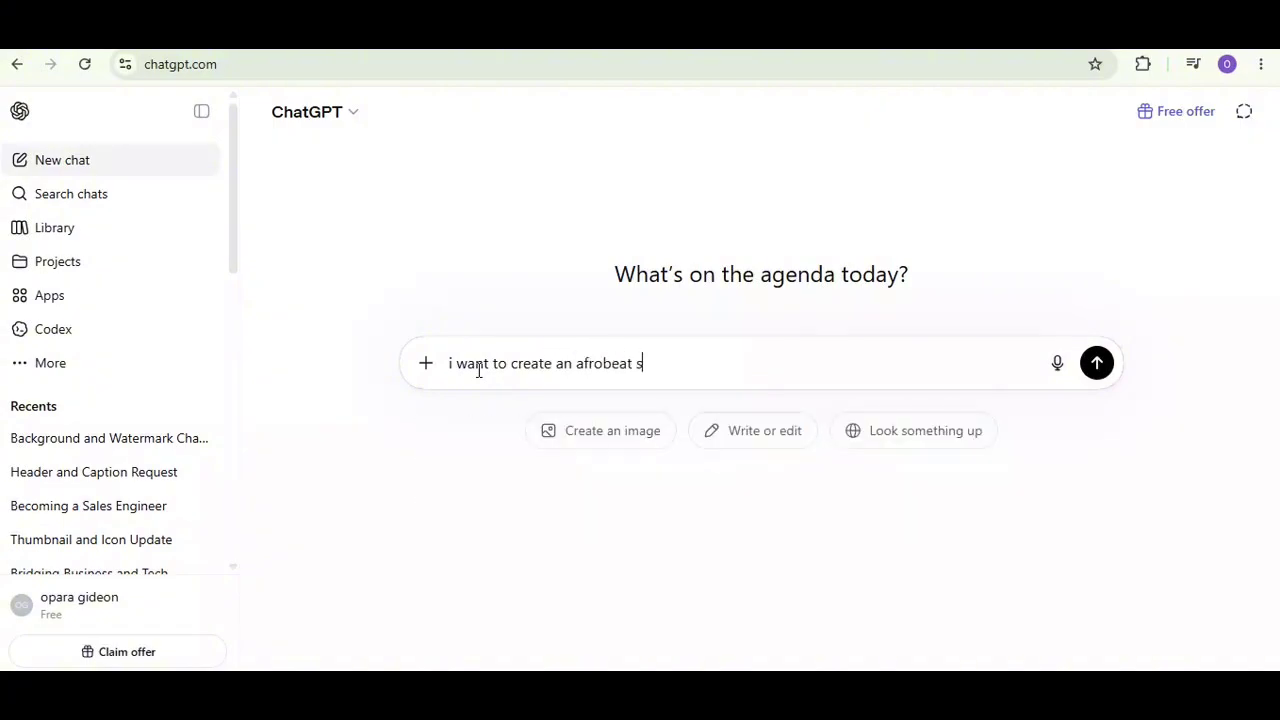
text(ong using mureka)
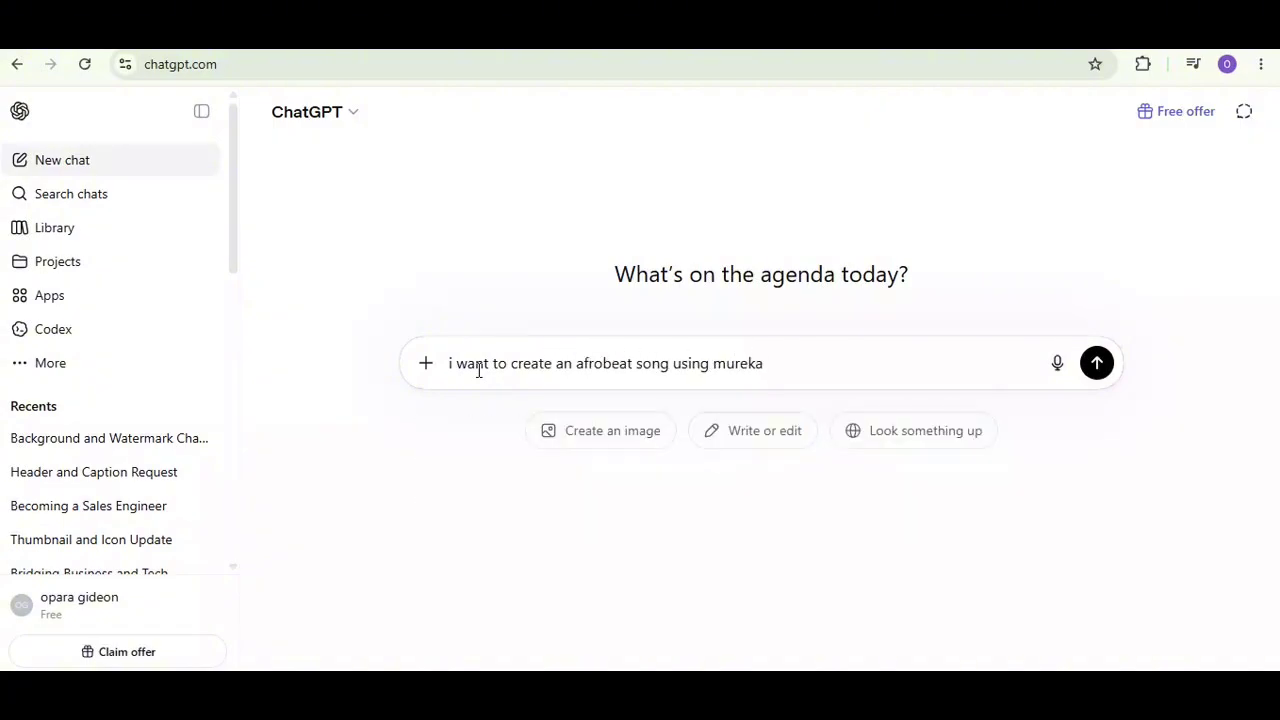
text(.ai. write the lyrics for me)
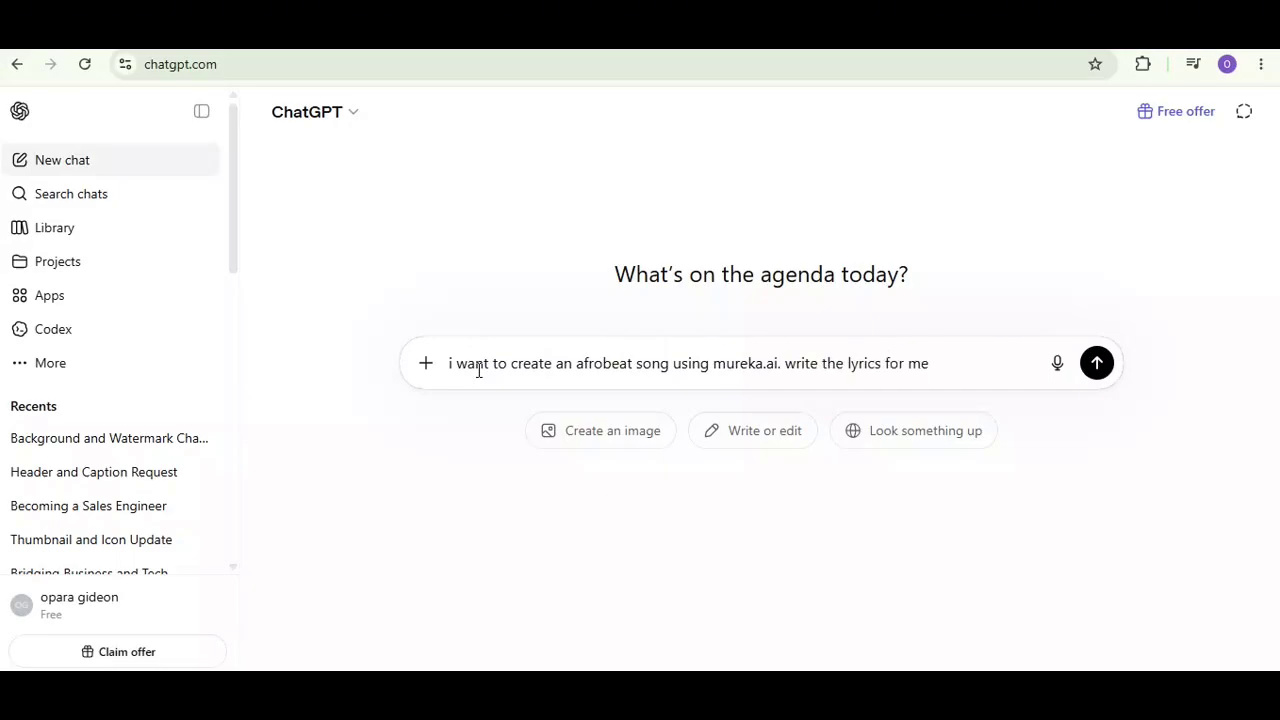
key(Return)
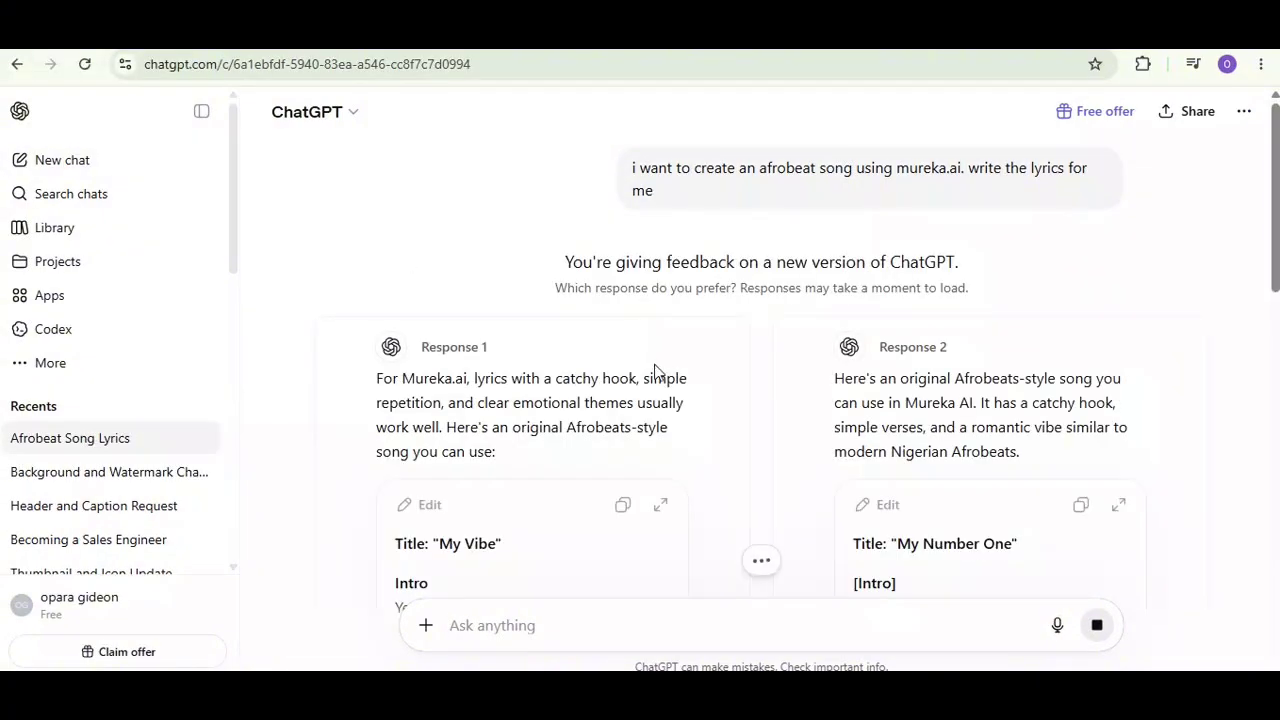
- Copy the "My Vibe" lyrics from Response 1 and paste them into the lyrics of Mureka's custom song form
scroll(566, 314, down, 4)
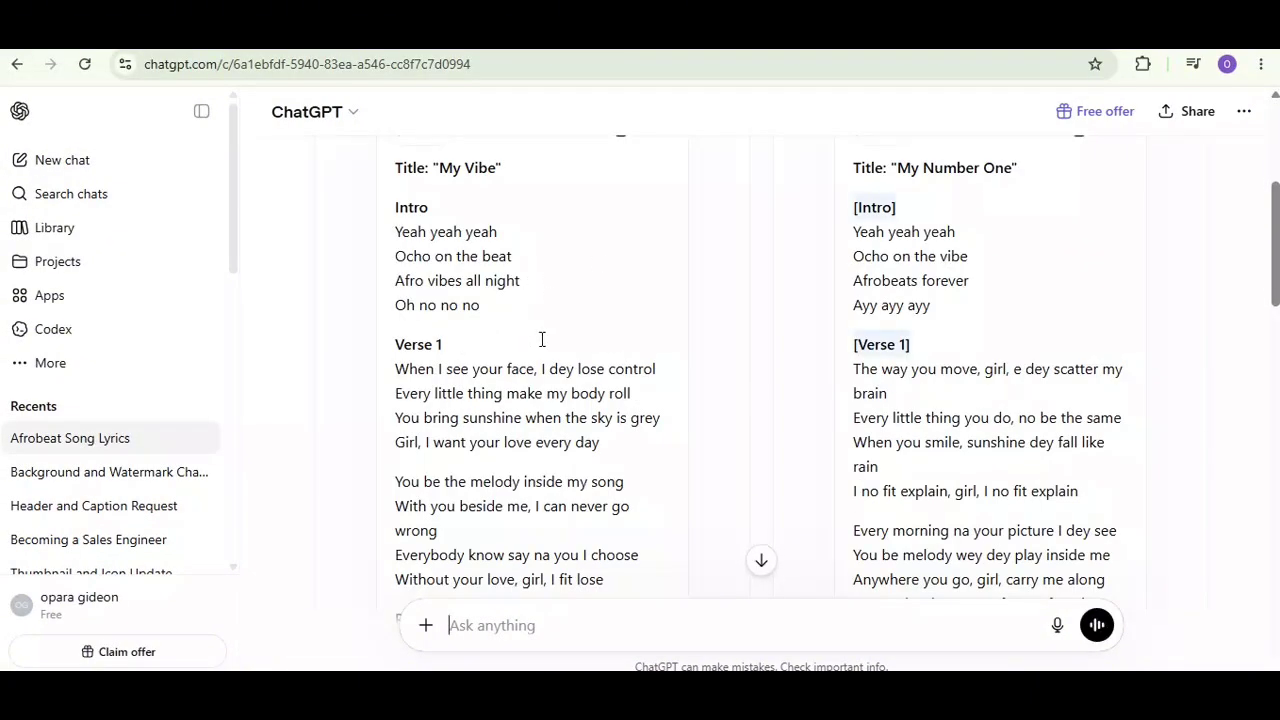
drag(558, 352, 527, 572)
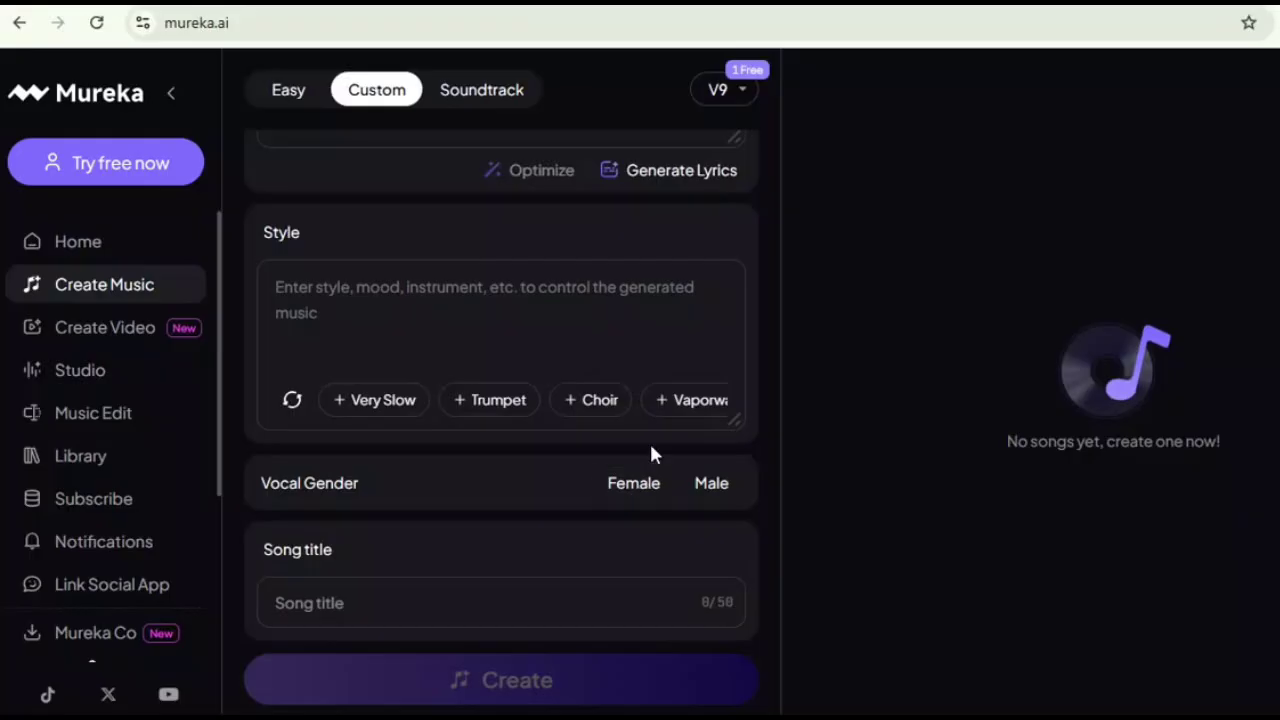
scroll(649, 440, up, 3)
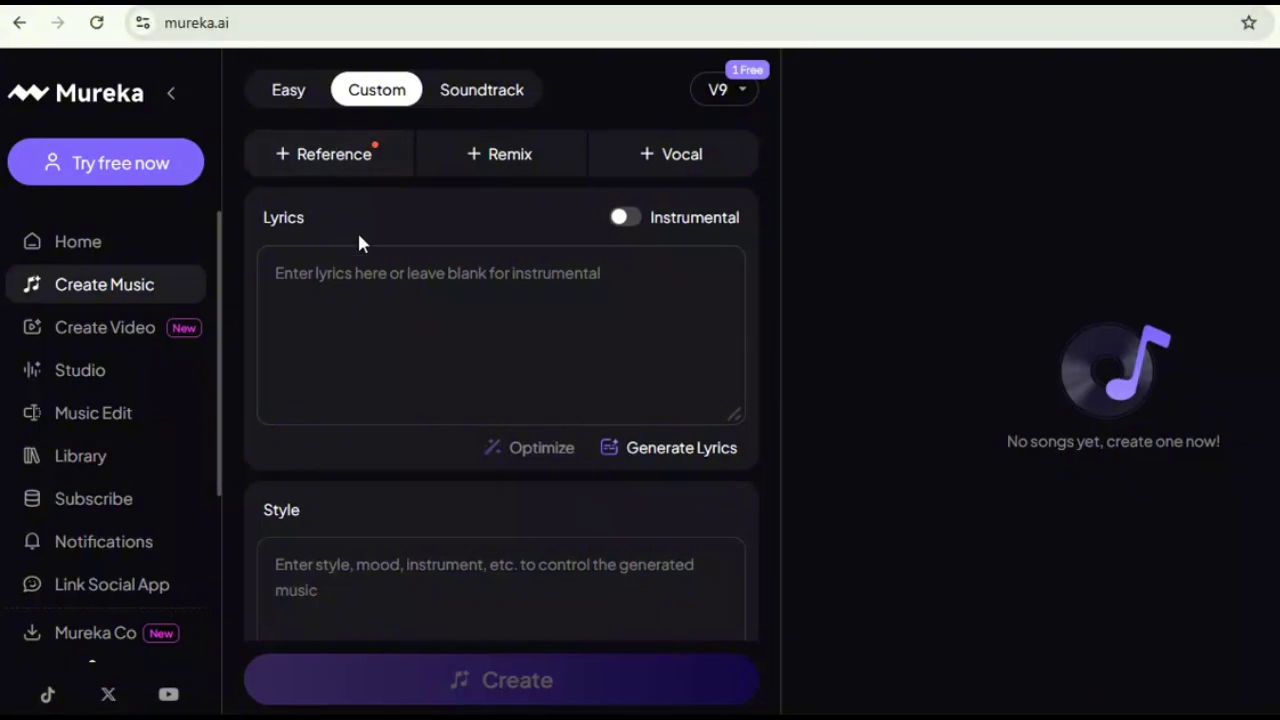
click(355, 314)
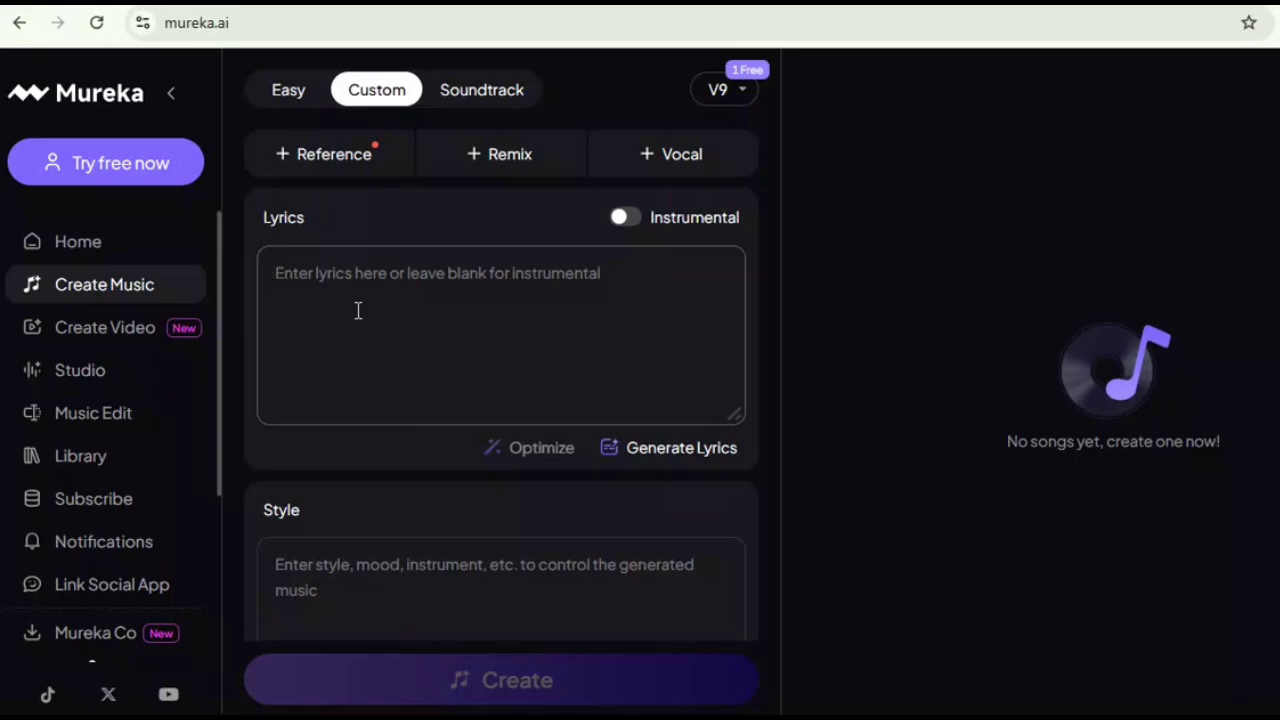
text(Outro Oh no no no My vibe, my vibe Yeah yeah yeah Till the morning light My vibe, my vibe)
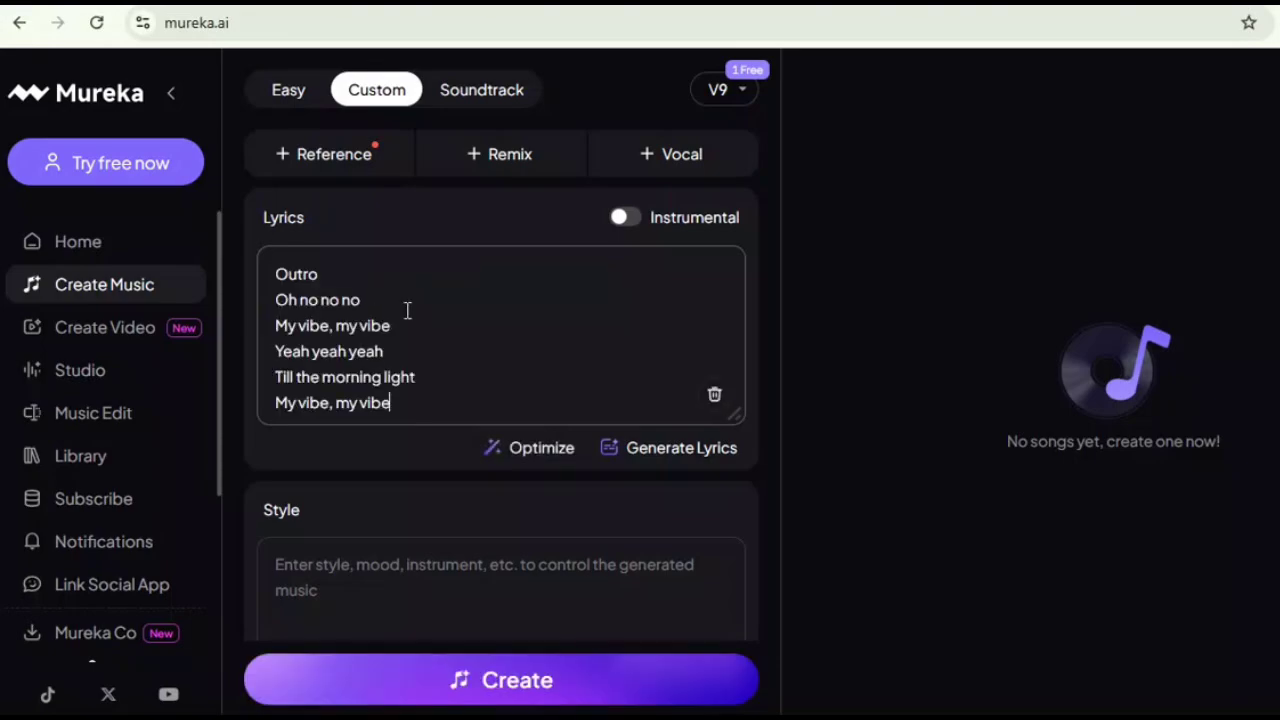
scroll(407, 311, up, 10)
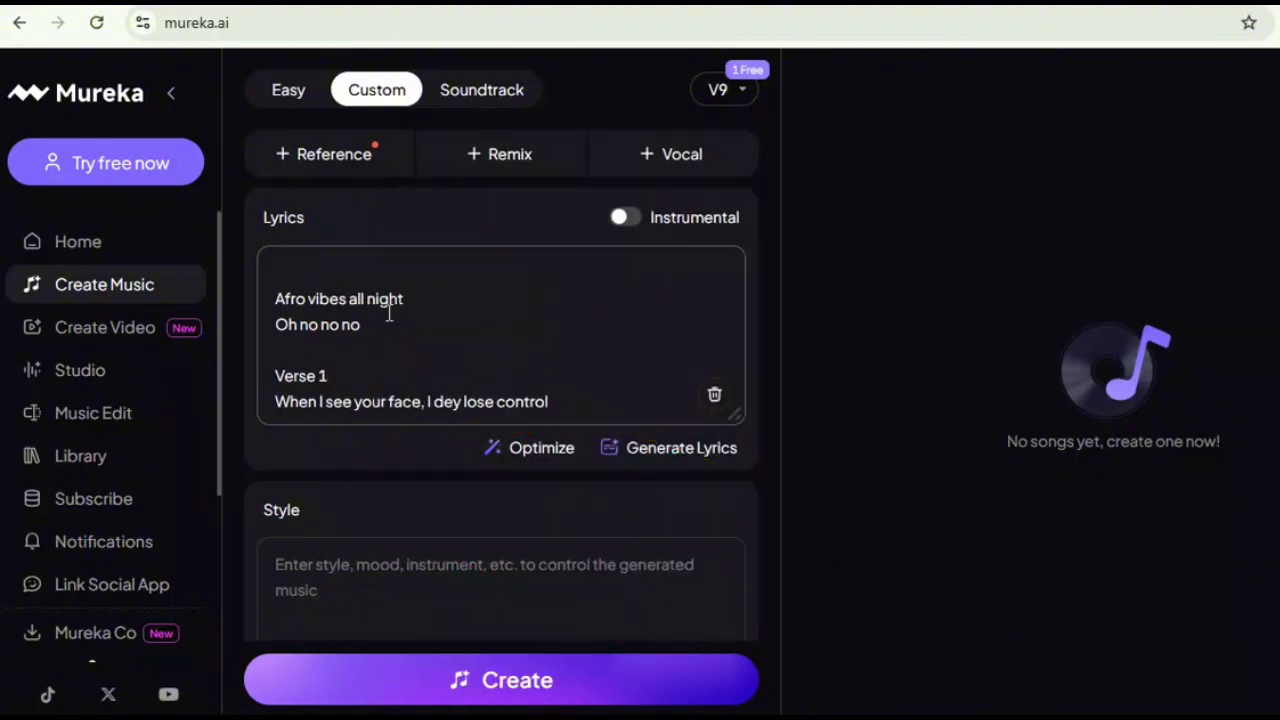
- Set the song's style to "Afrobeat, hip pop" and its vocal gender to Male
scroll(389, 313, down, 5)
scroll(505, 513, down, 3)
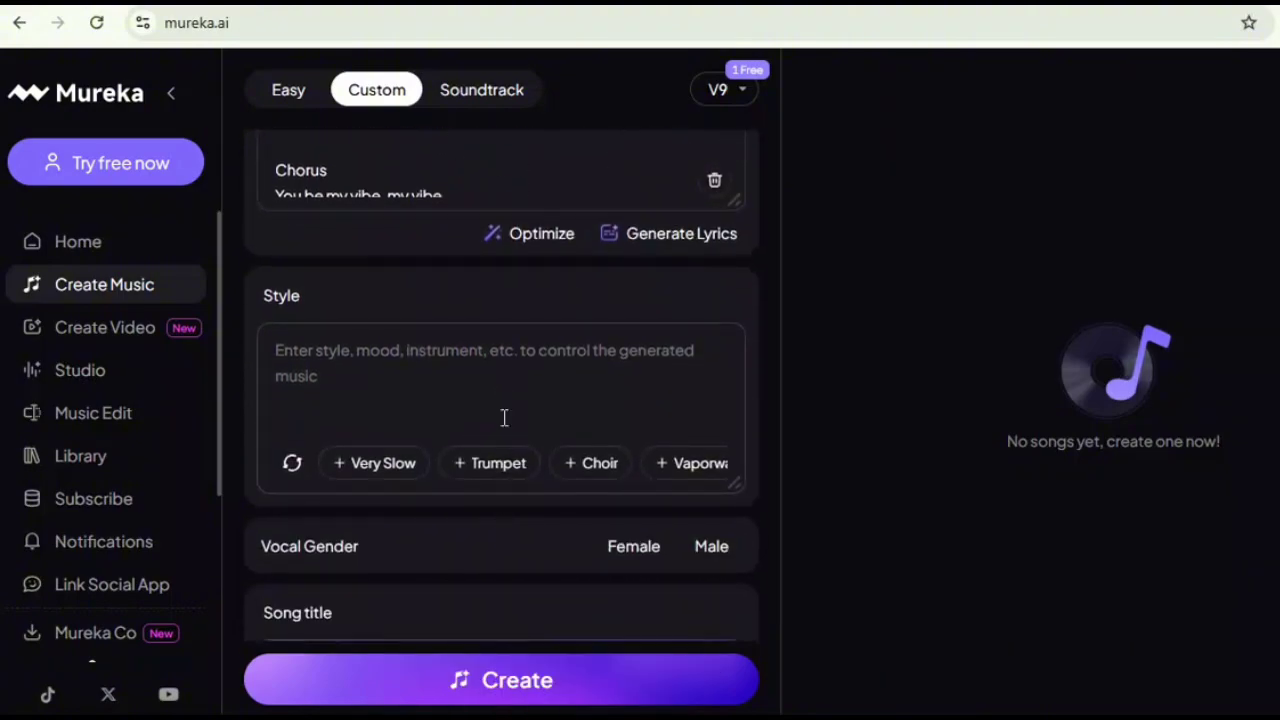
click(520, 364)
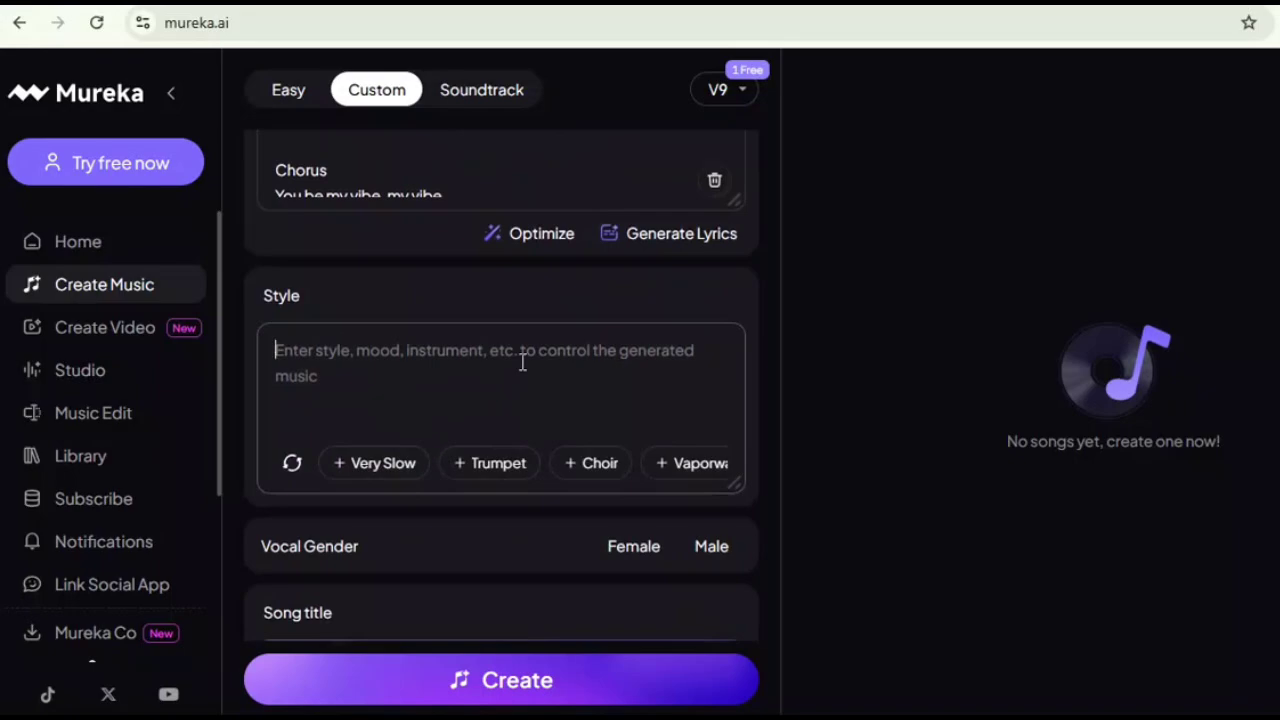
text(Afrobeat, hip)
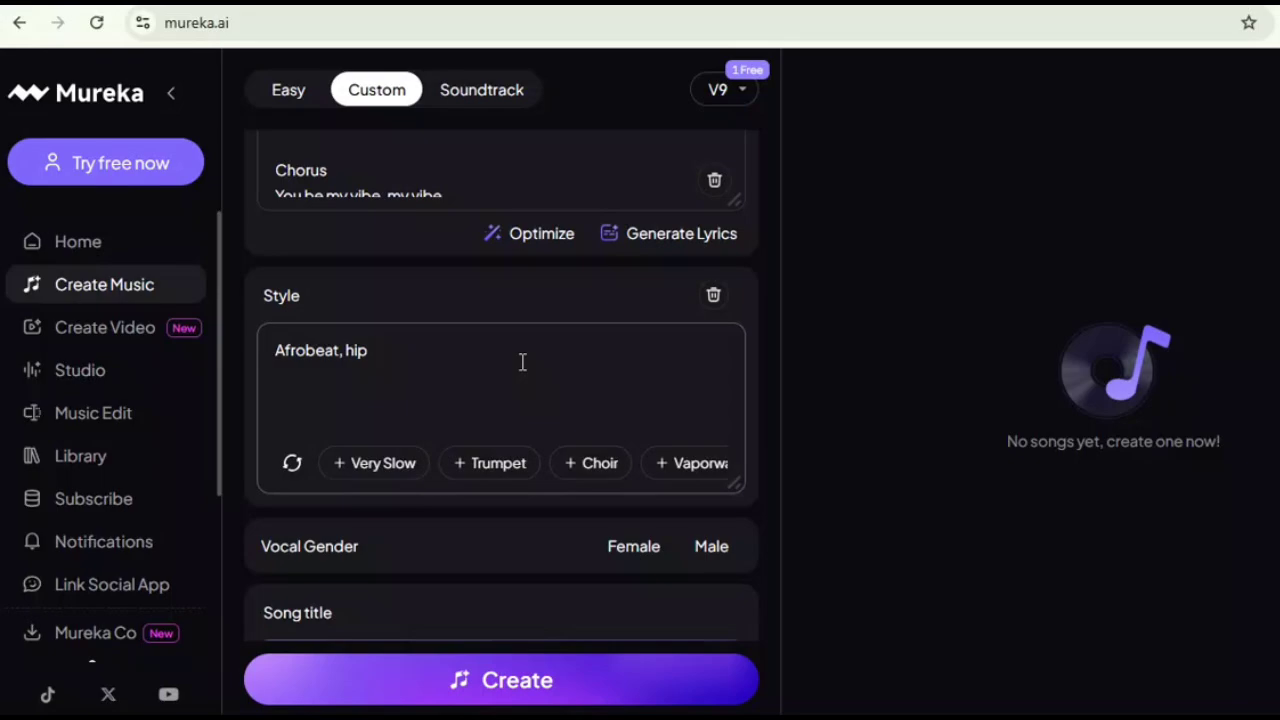
text(op)
click(714, 547)
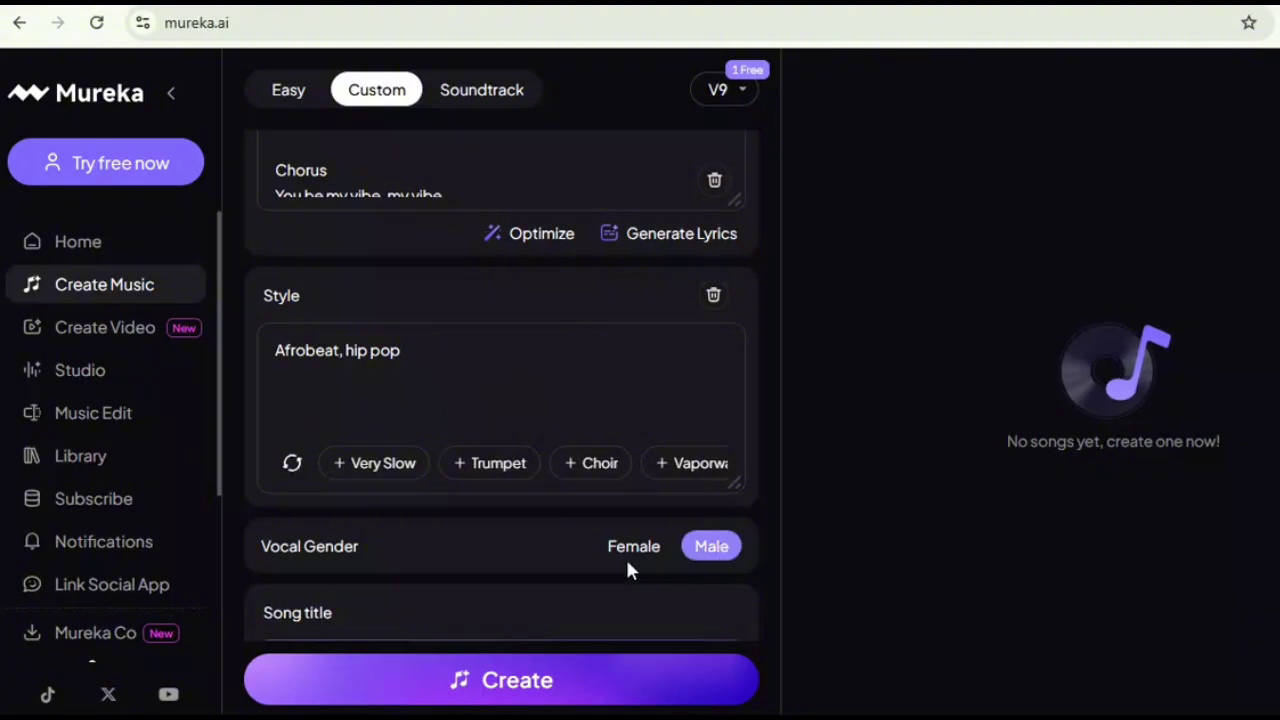
- Review the entered lyrics and style, and give the song the title "Baby Love"
scroll(464, 500, down, 1)
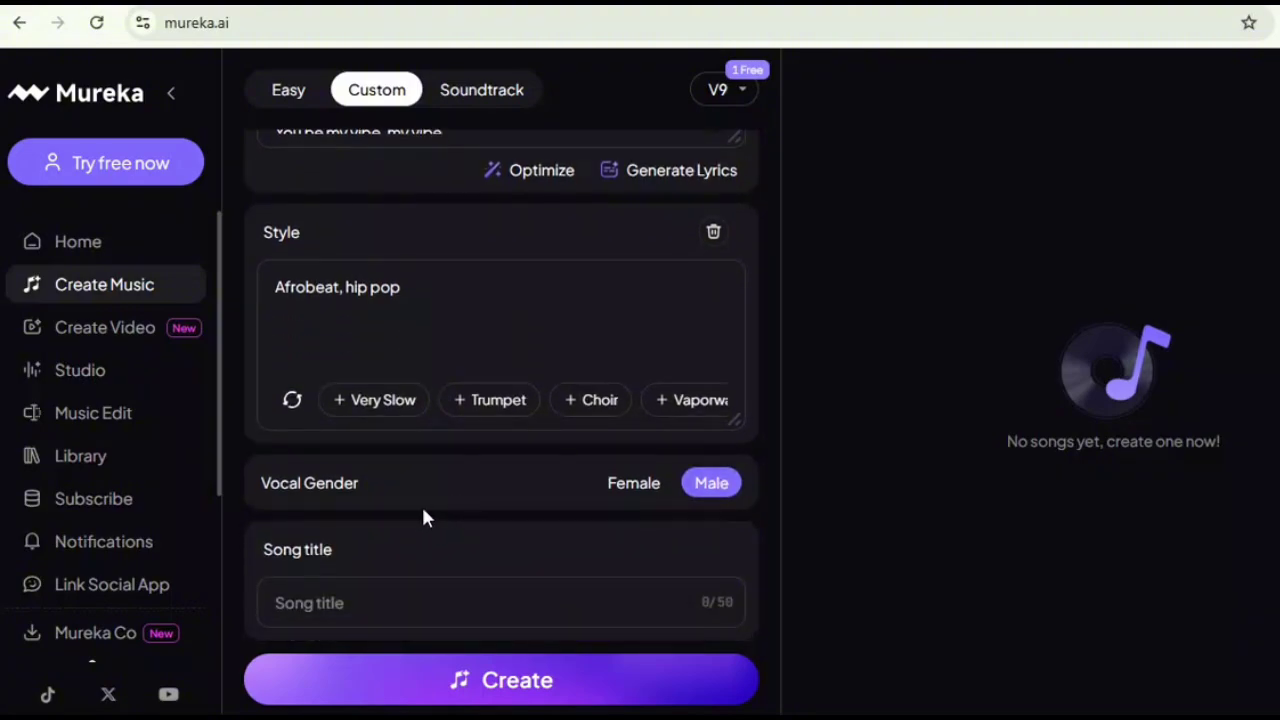
scroll(423, 517, up, 3)
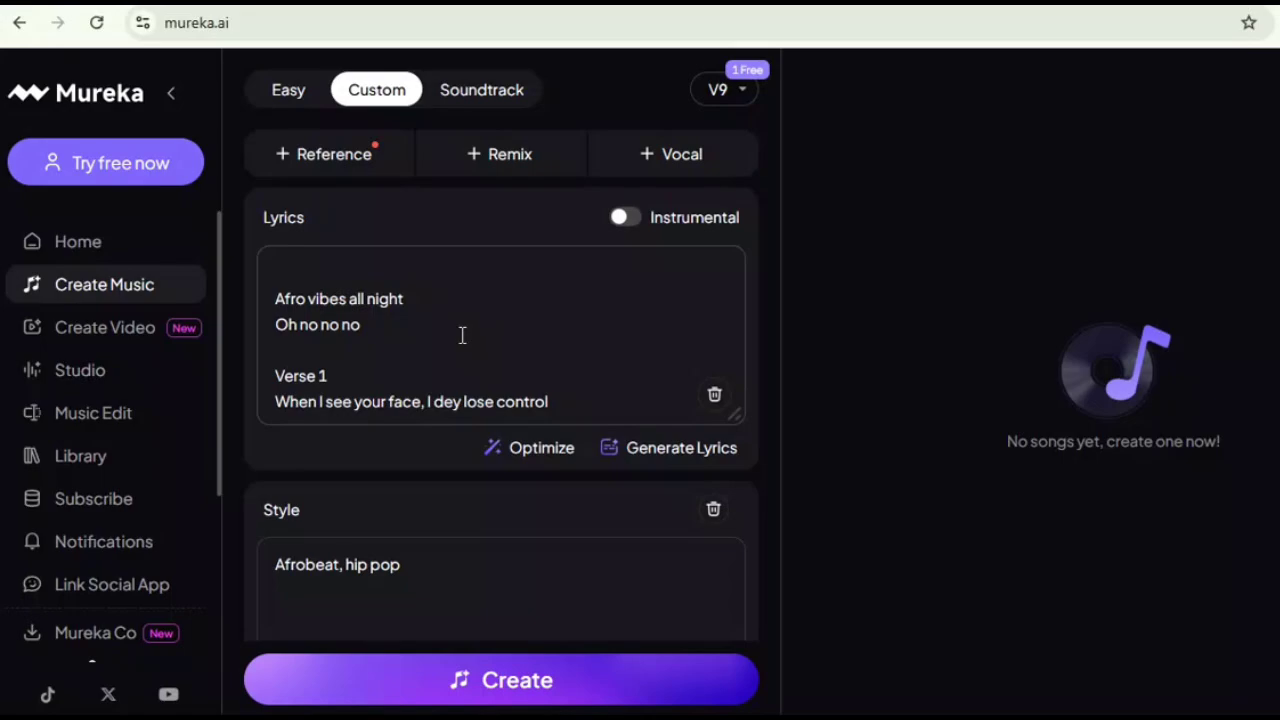
scroll(462, 335, down, 2)
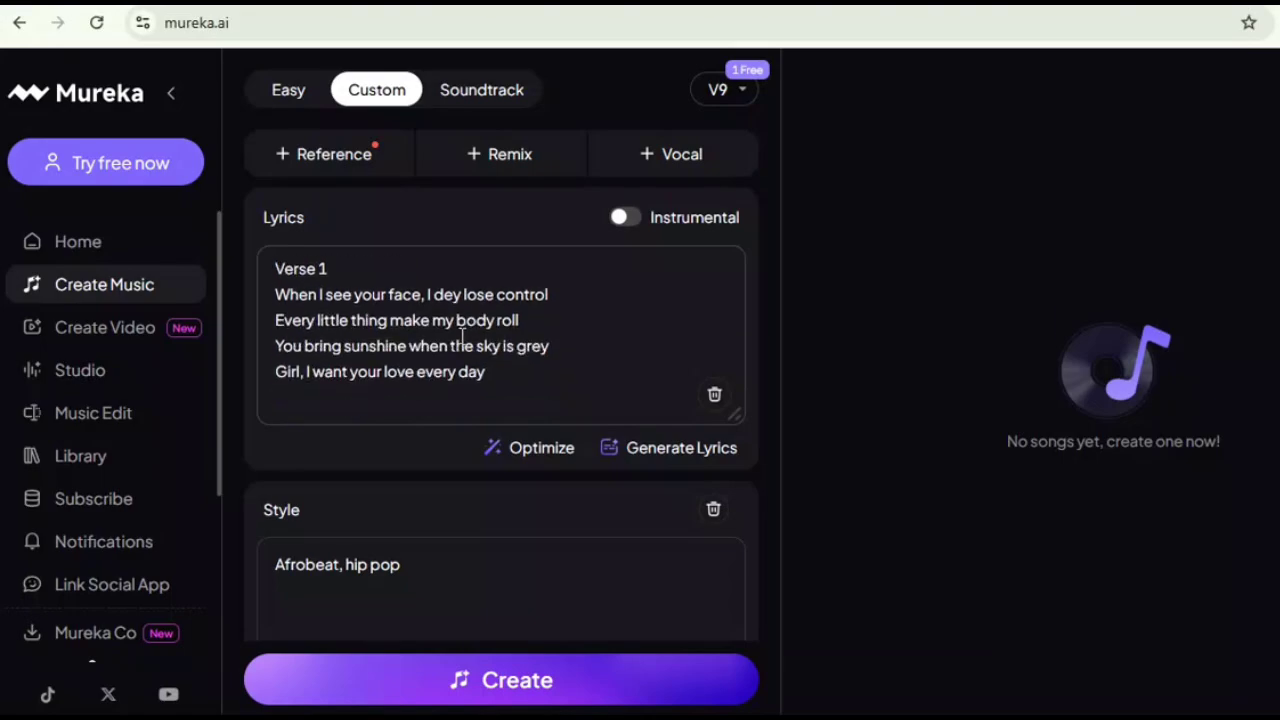
scroll(460, 340, down, 5)
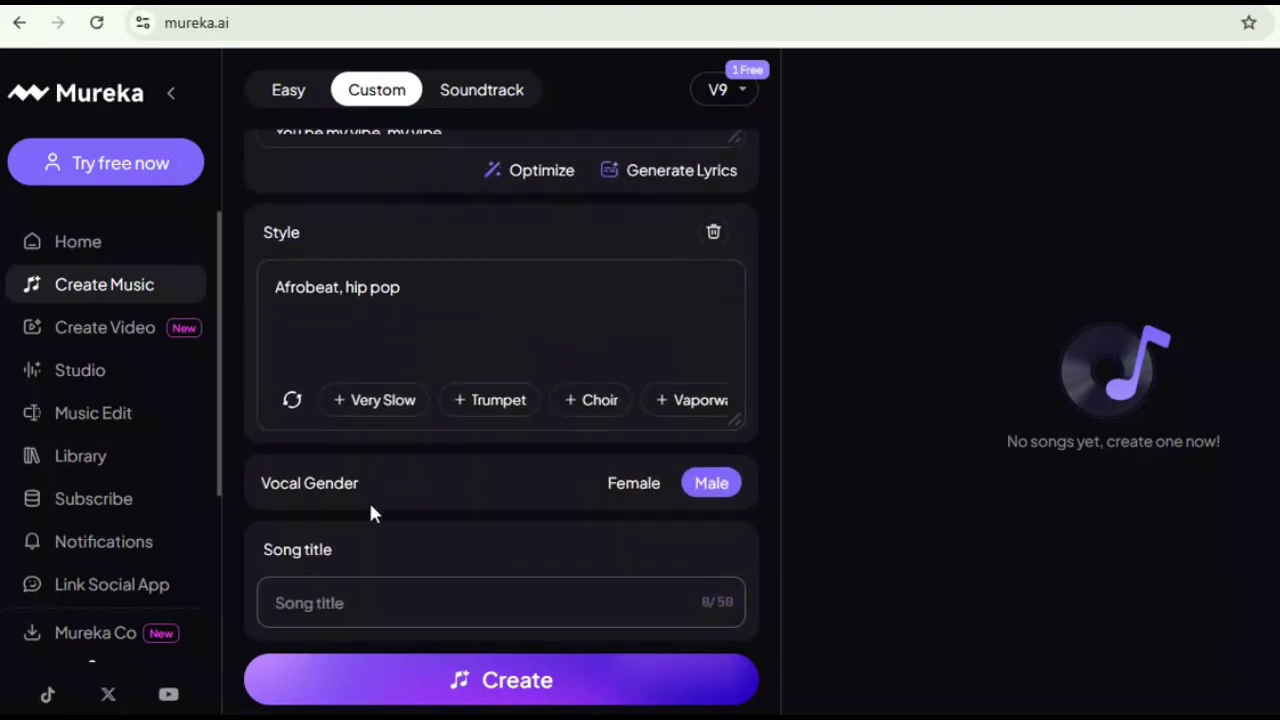
click(352, 599)
text(Baby Love)
- Start creating the song and sign in to Mureka with a Google account, allowing it access to the account's details
scroll(564, 606, up, 3)
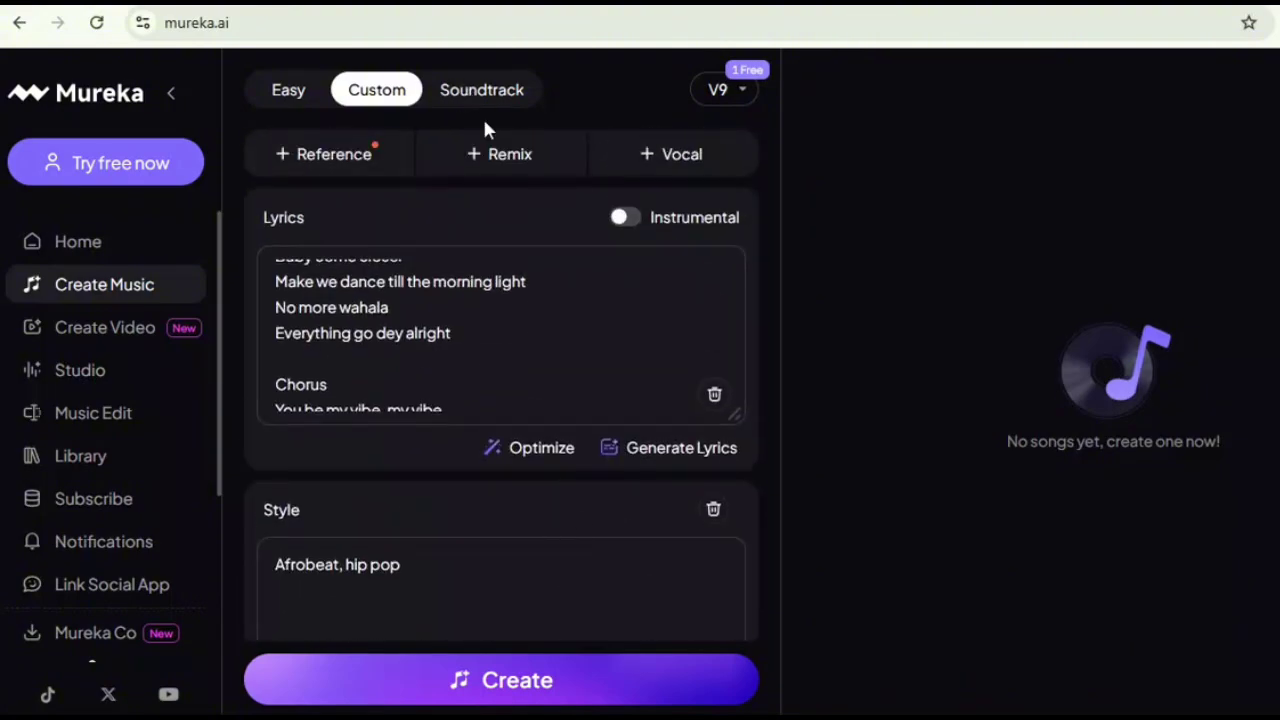
scroll(430, 420, down, 1)
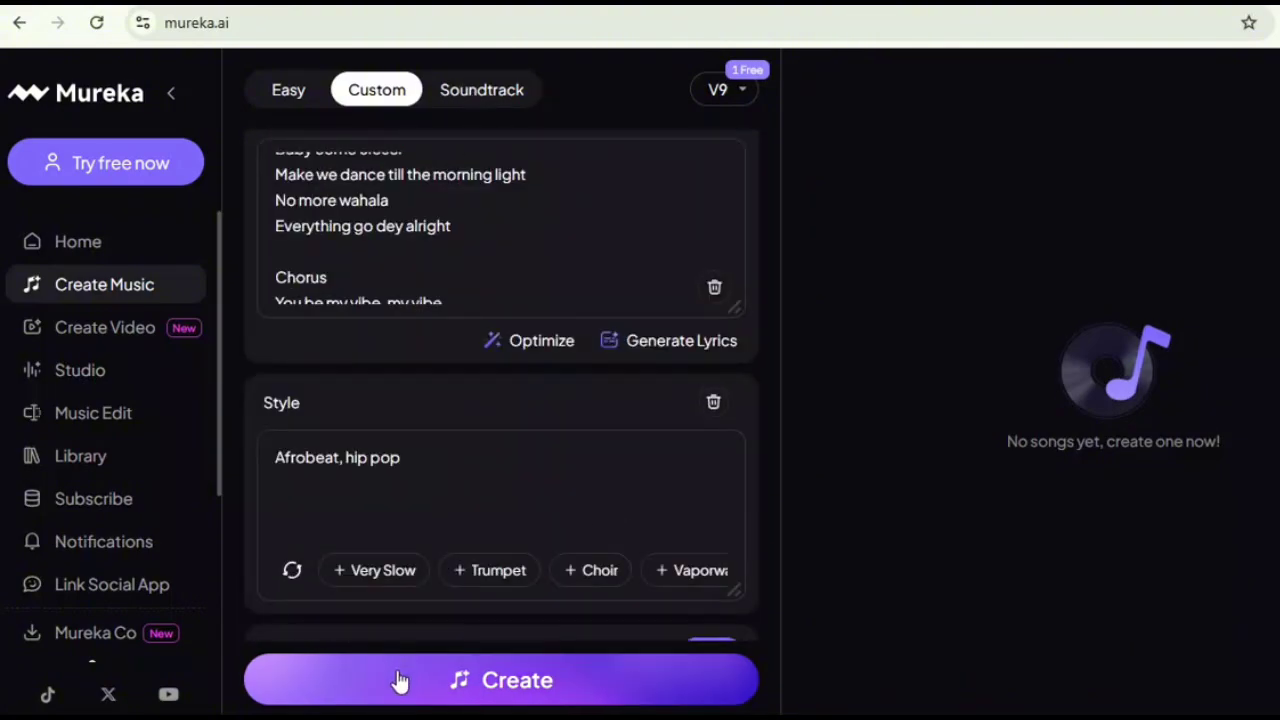
click(463, 684)
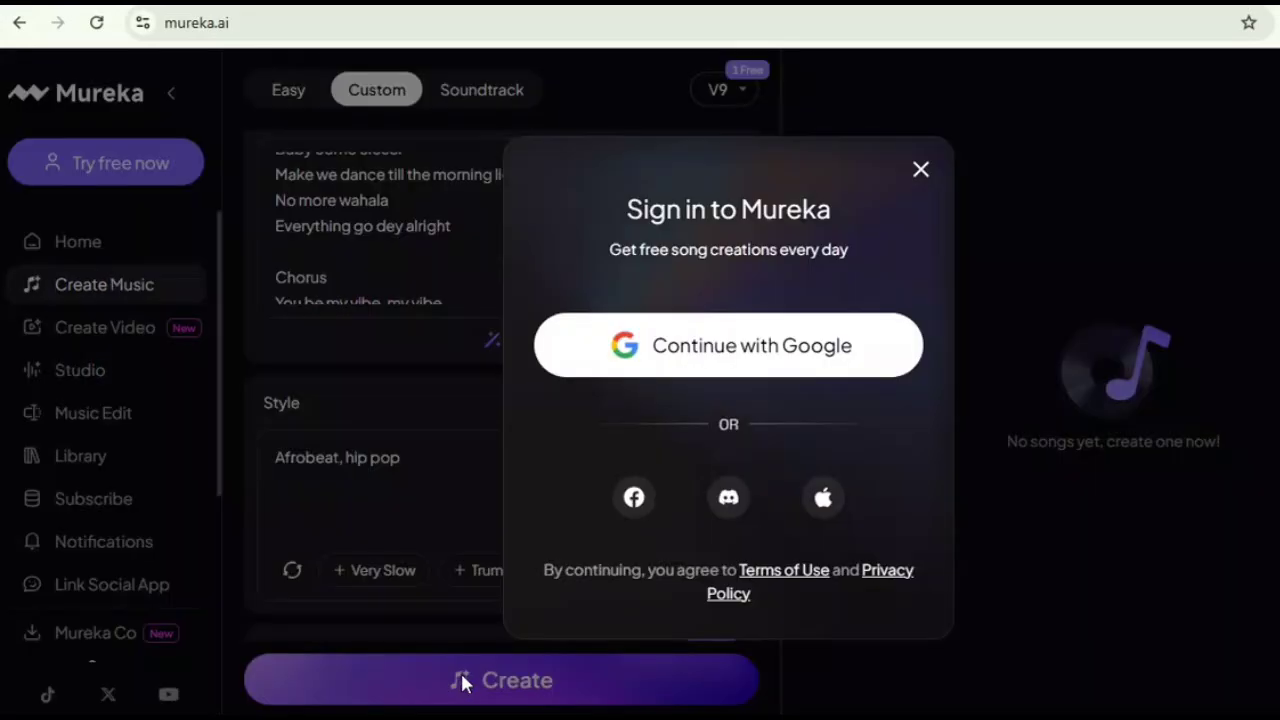
click(687, 356)
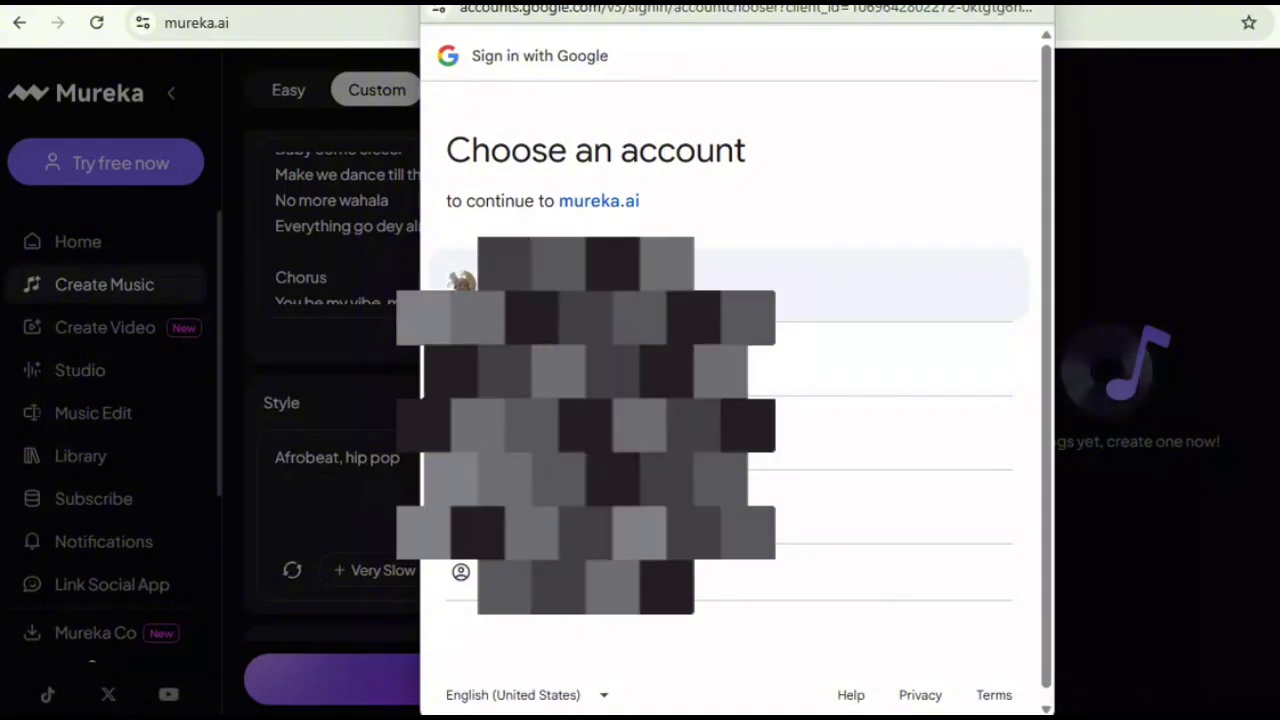
click(580, 285)
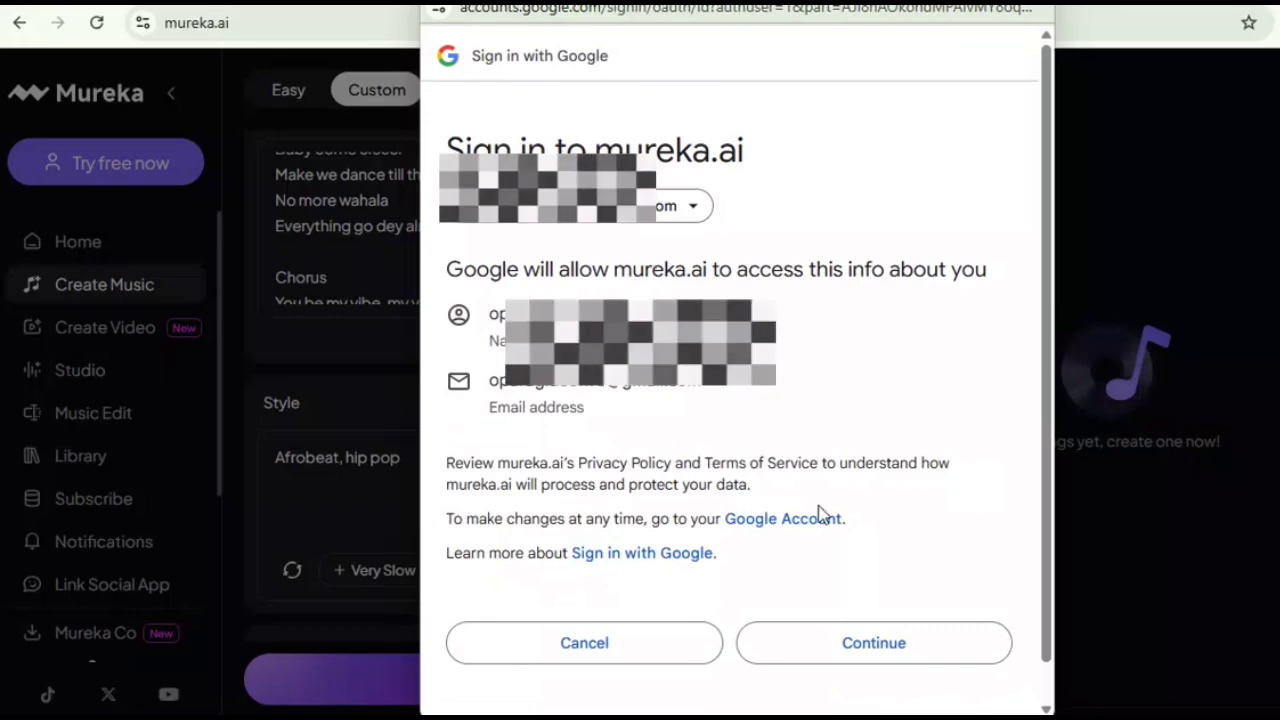
click(872, 650)
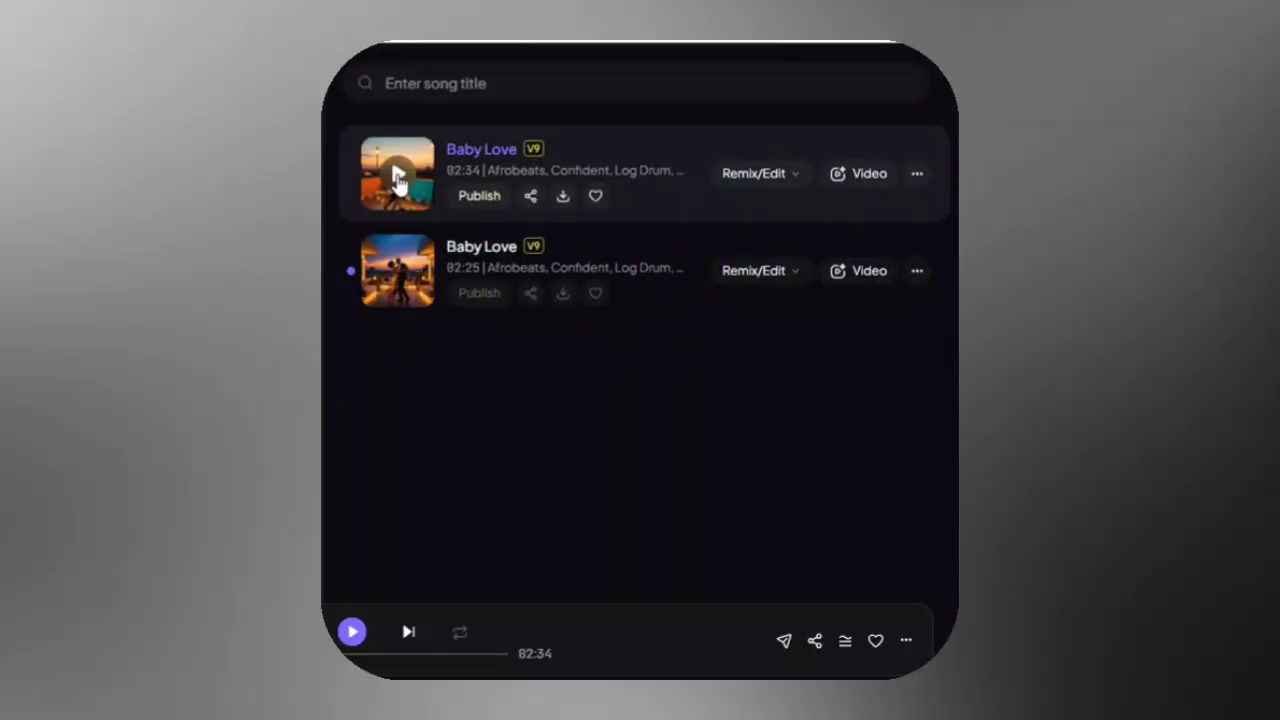
- View the details of the second generated Baby Love song and dismiss the Upgrade to Pro offer
click(753, 200)
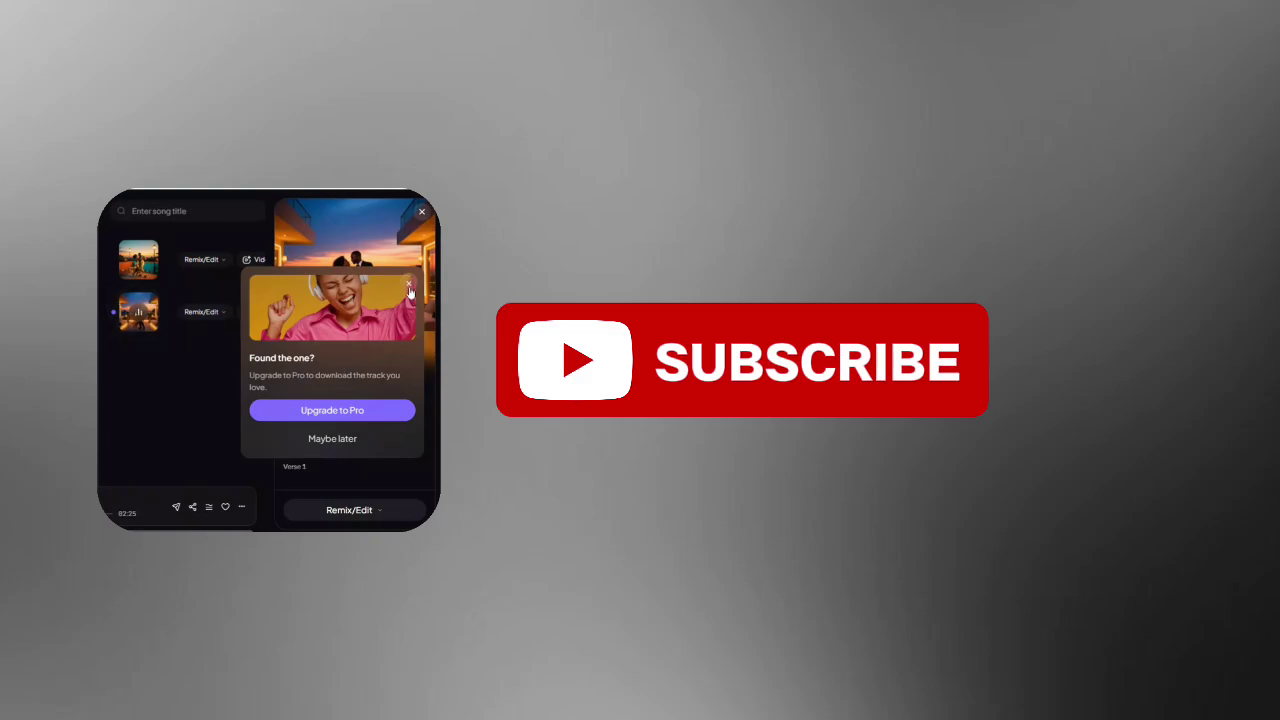
click(409, 289)
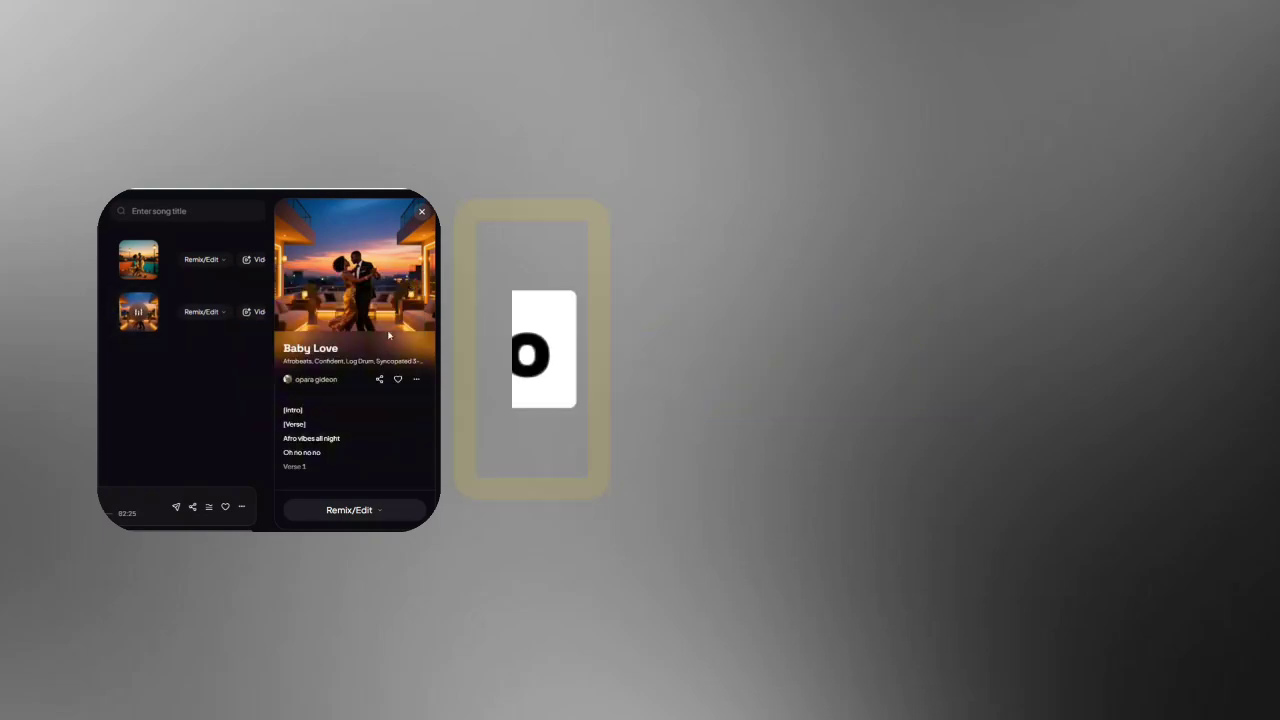